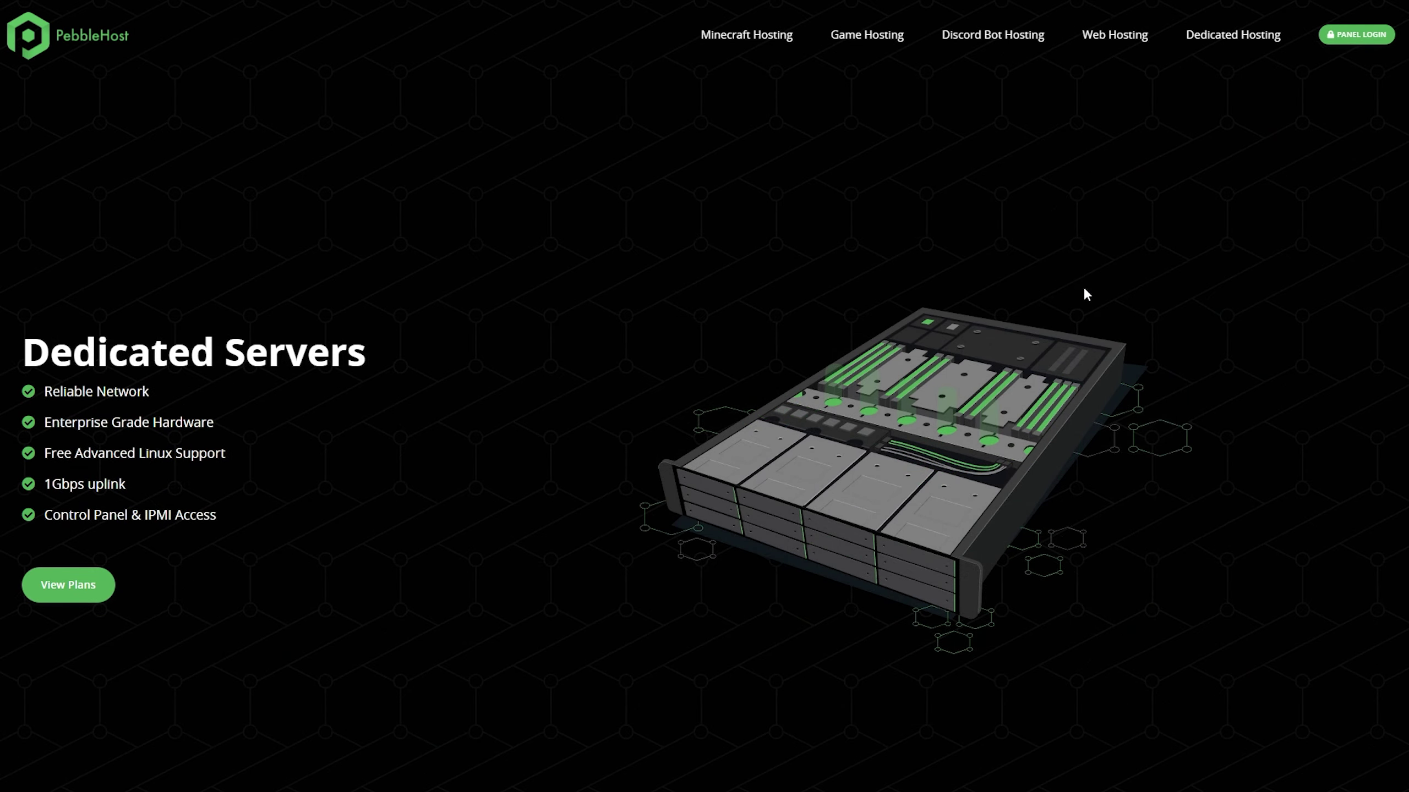
- Log in to the PebbleHost billing client area
mouse_move(1356, 34)
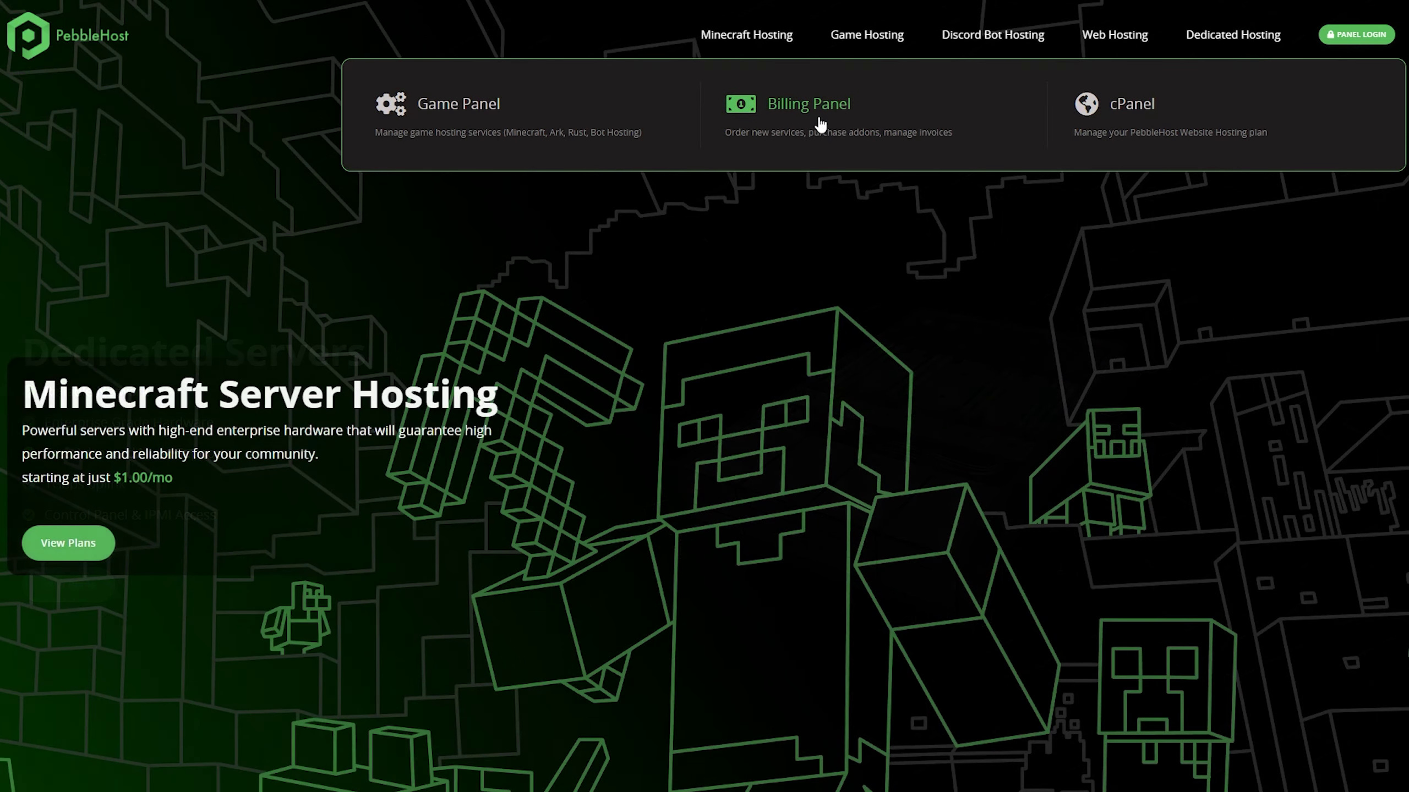
click(839, 122)
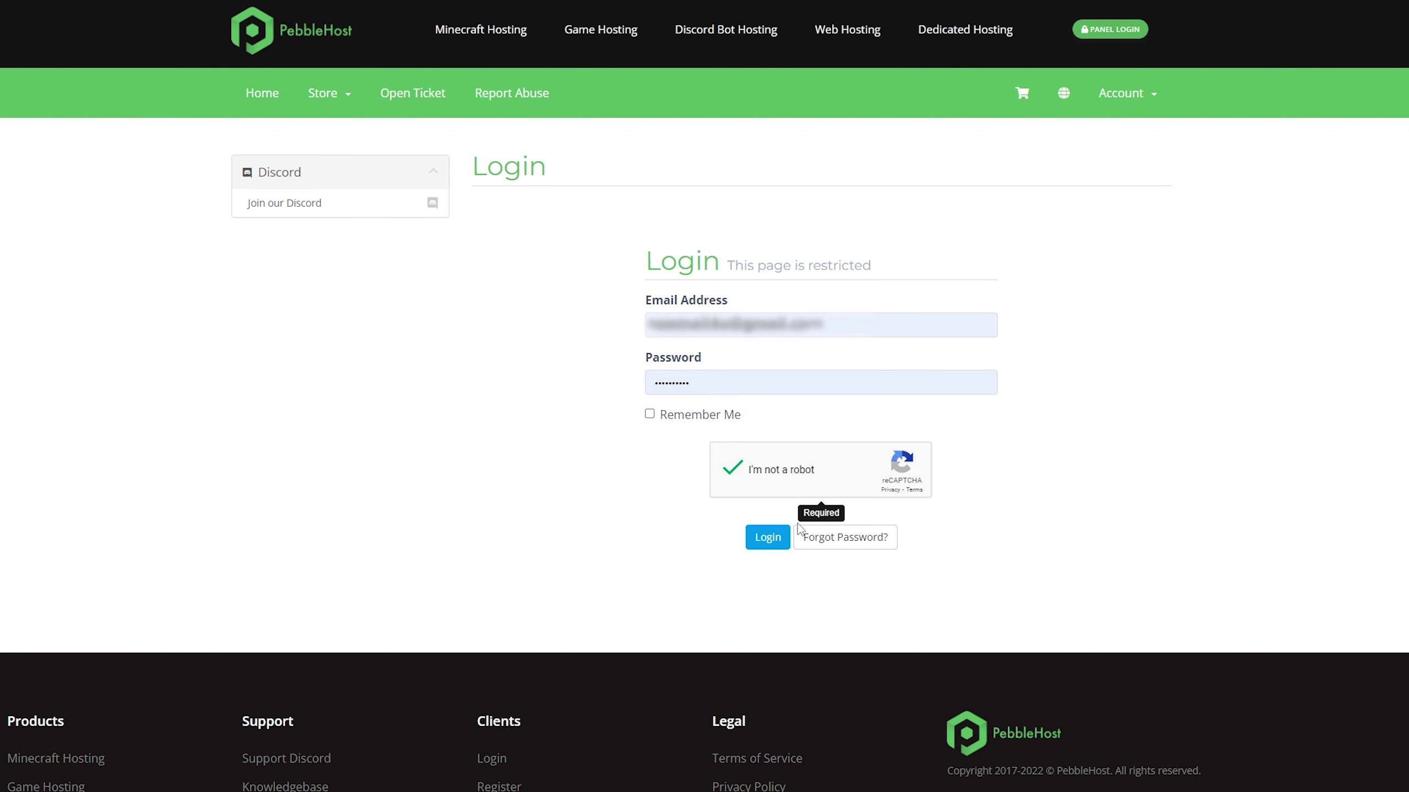
click(768, 537)
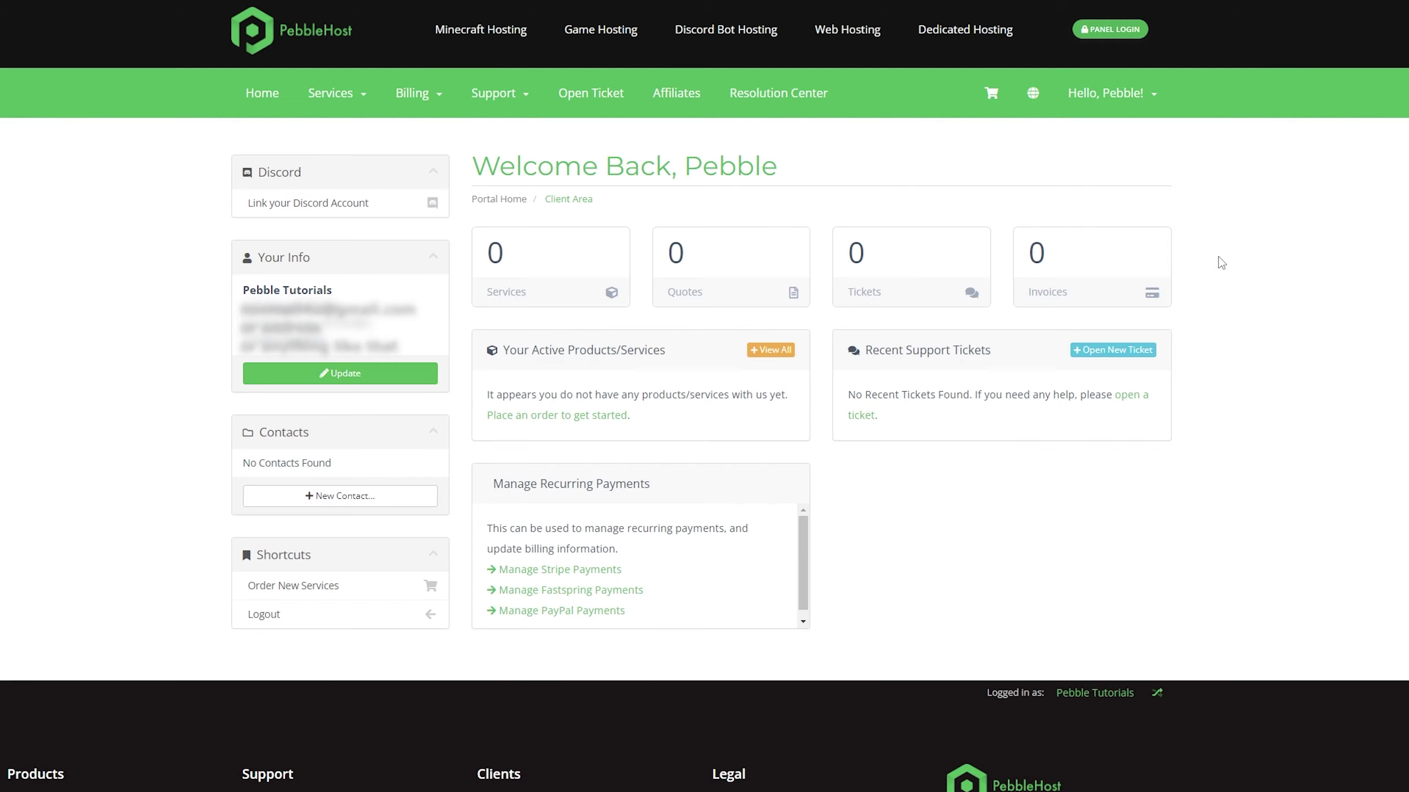
- Go to User Management from the Hello, Pebble! menu and highlight the owner's role
click(1104, 114)
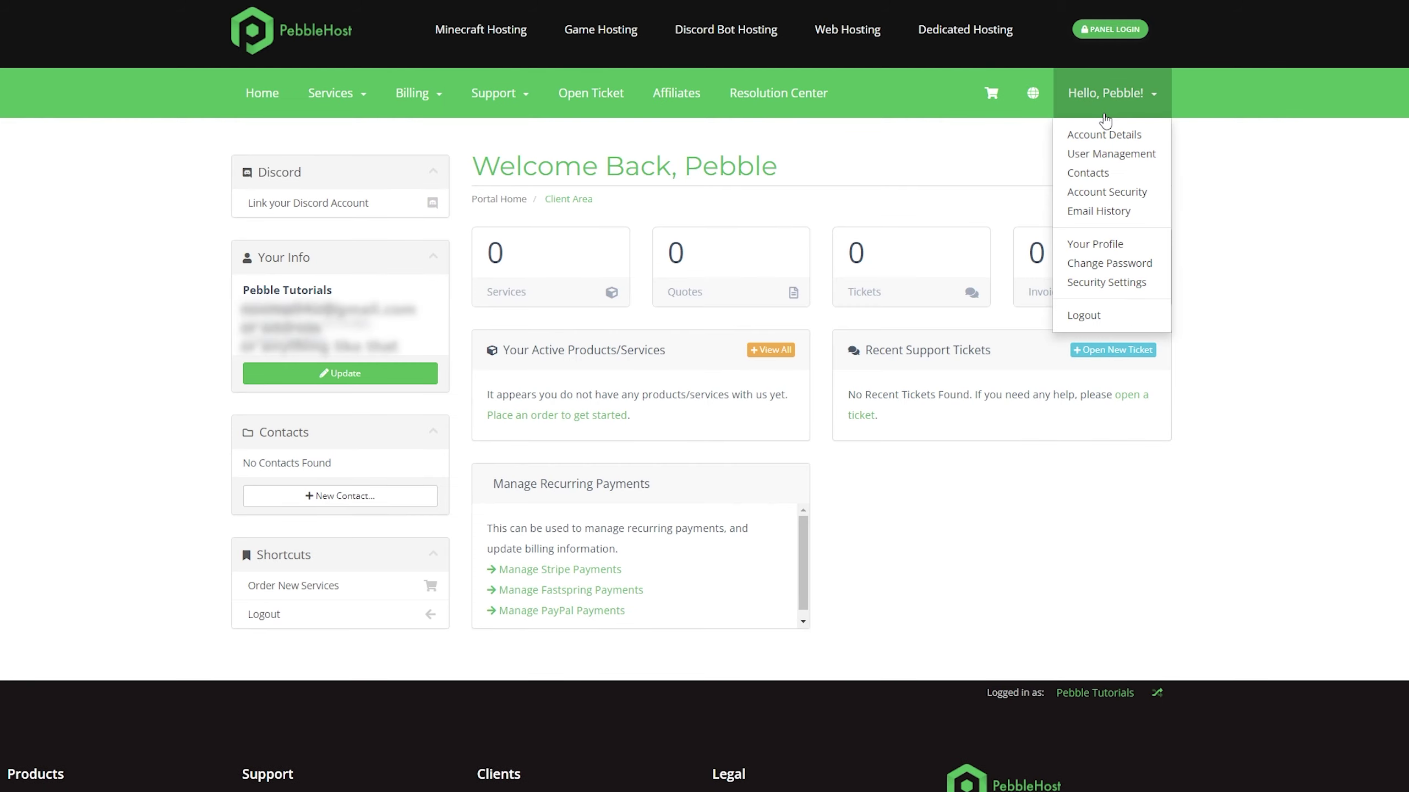
click(1131, 155)
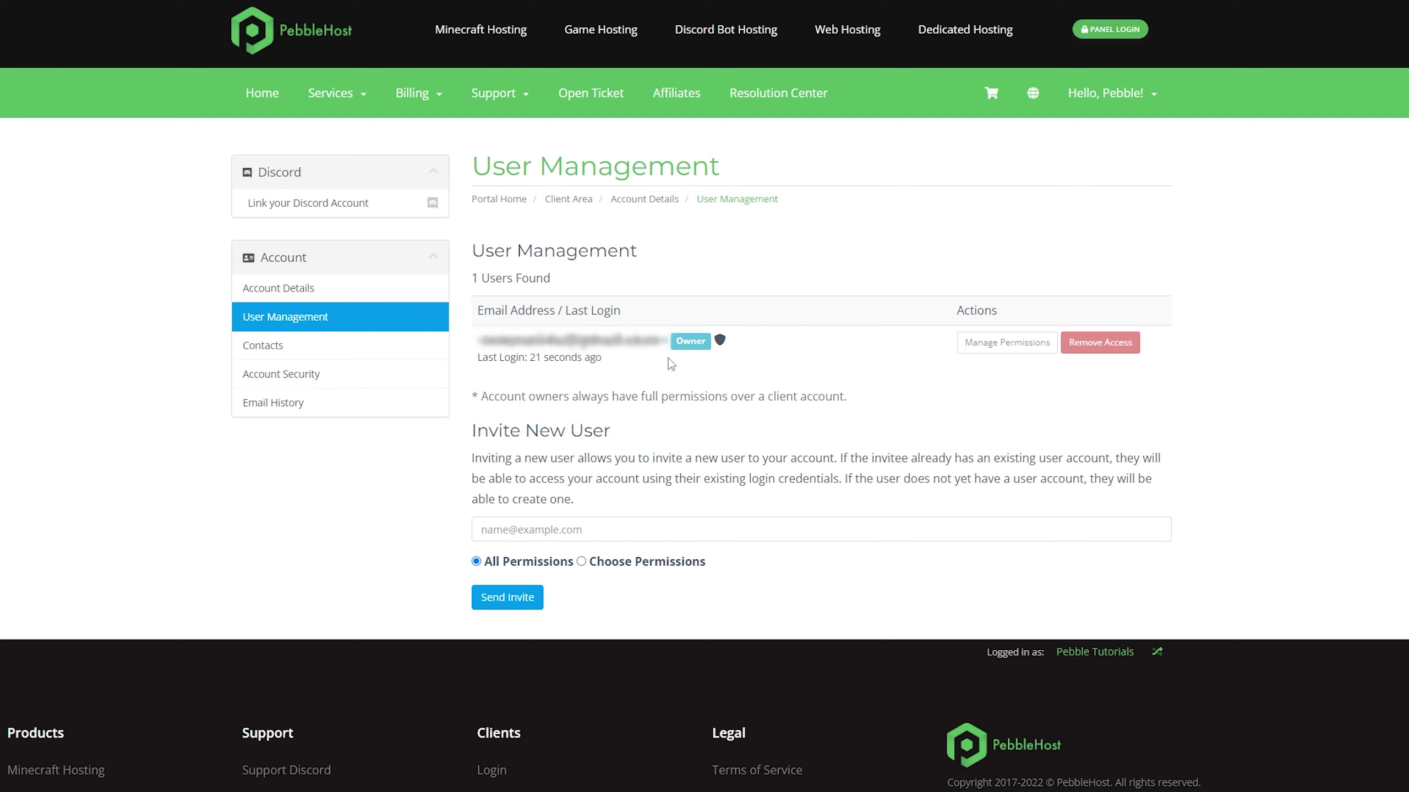
drag(674, 347, 707, 352)
- Enter the invitee's e-mail address in the invite form
click(725, 381)
click(547, 531)
click(763, 604)
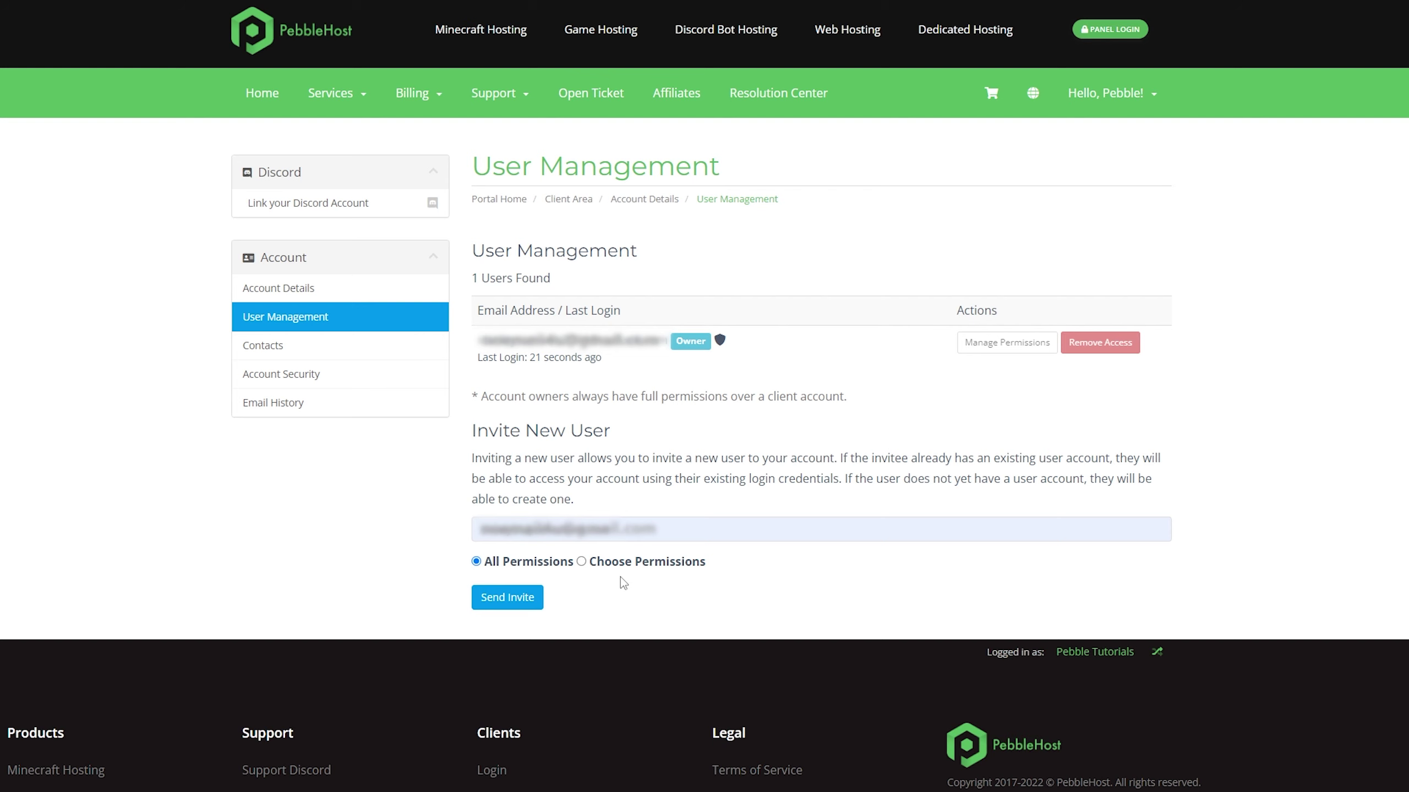
- Tick a few individual permissions, then revert to All Permissions and send the invite
click(643, 562)
scroll(902, 188, down, 6)
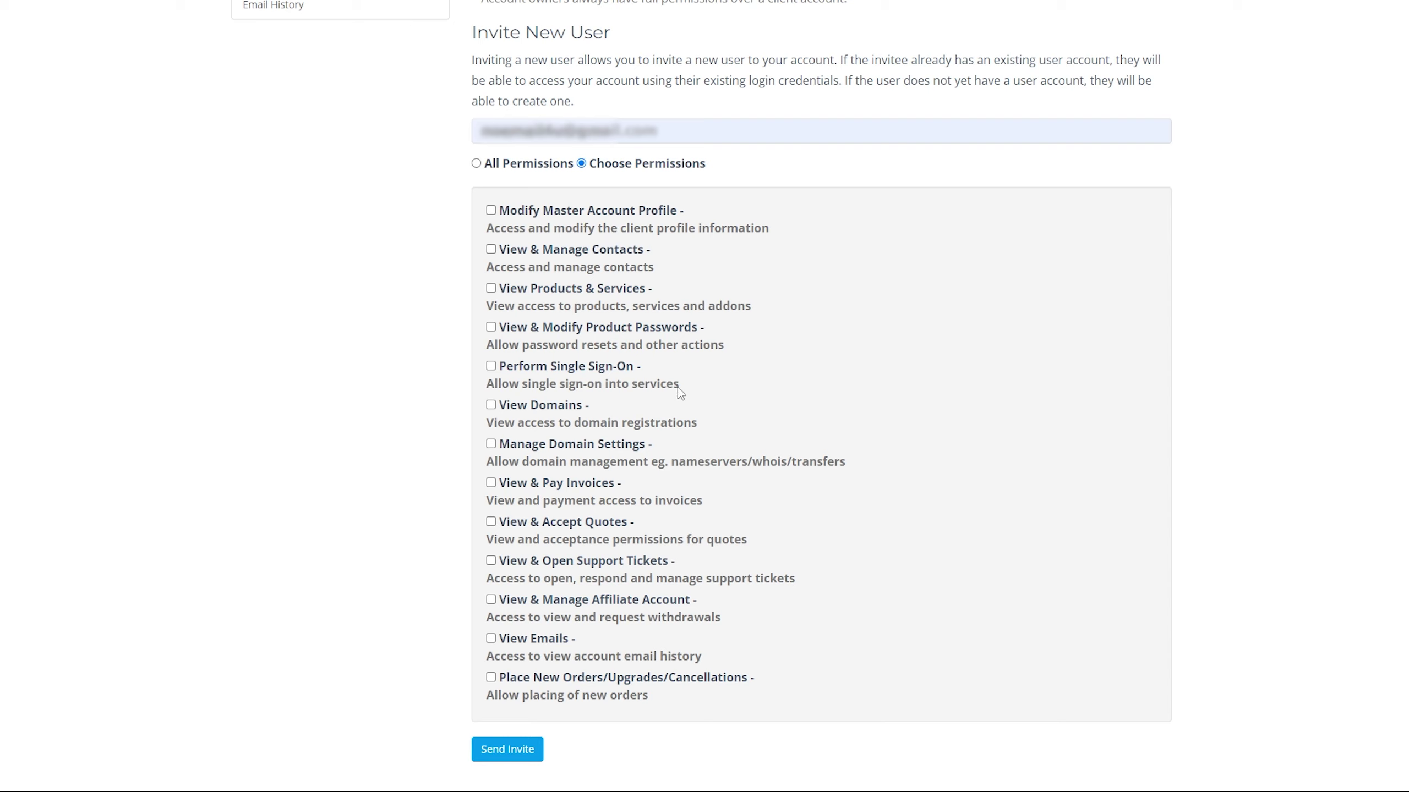
click(548, 447)
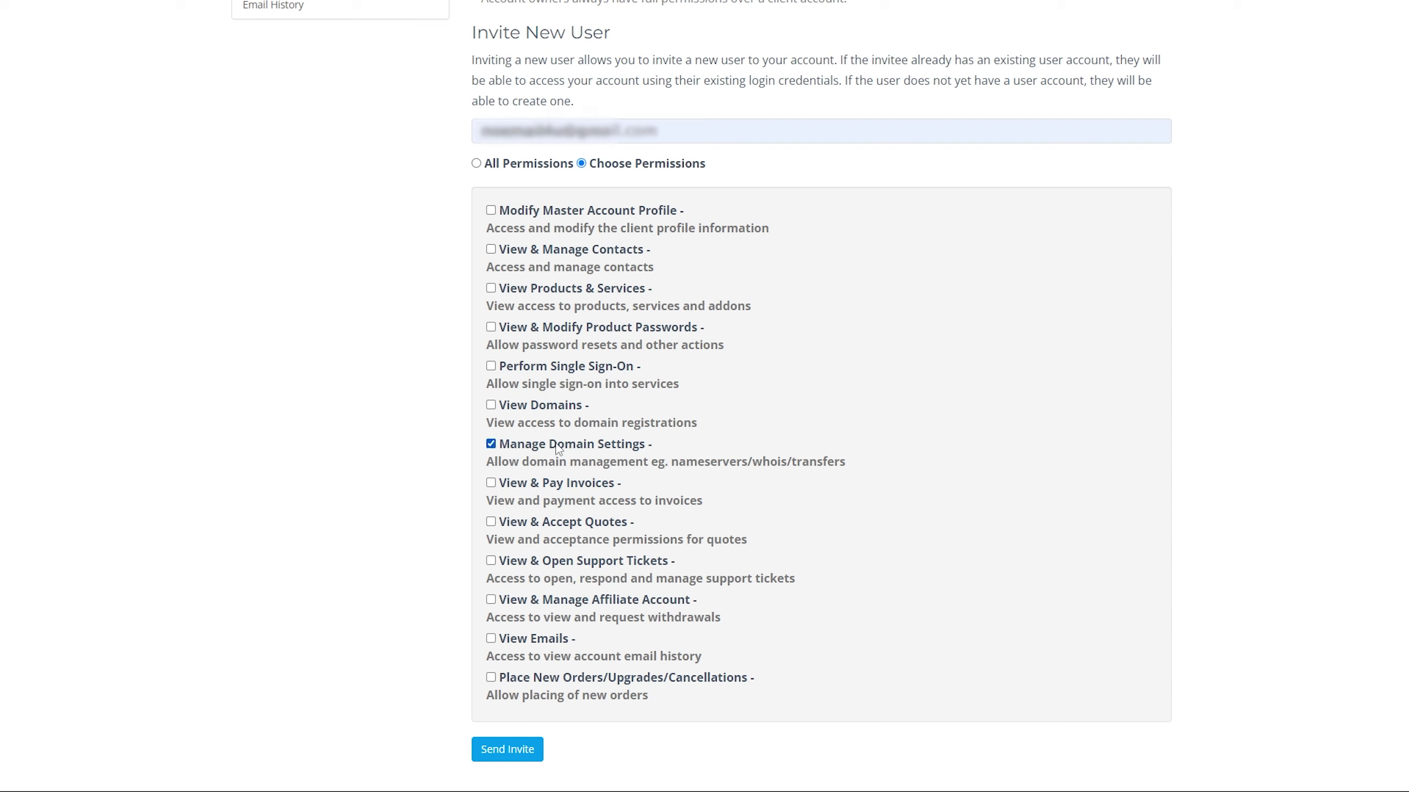
click(541, 407)
click(561, 331)
click(560, 369)
click(526, 164)
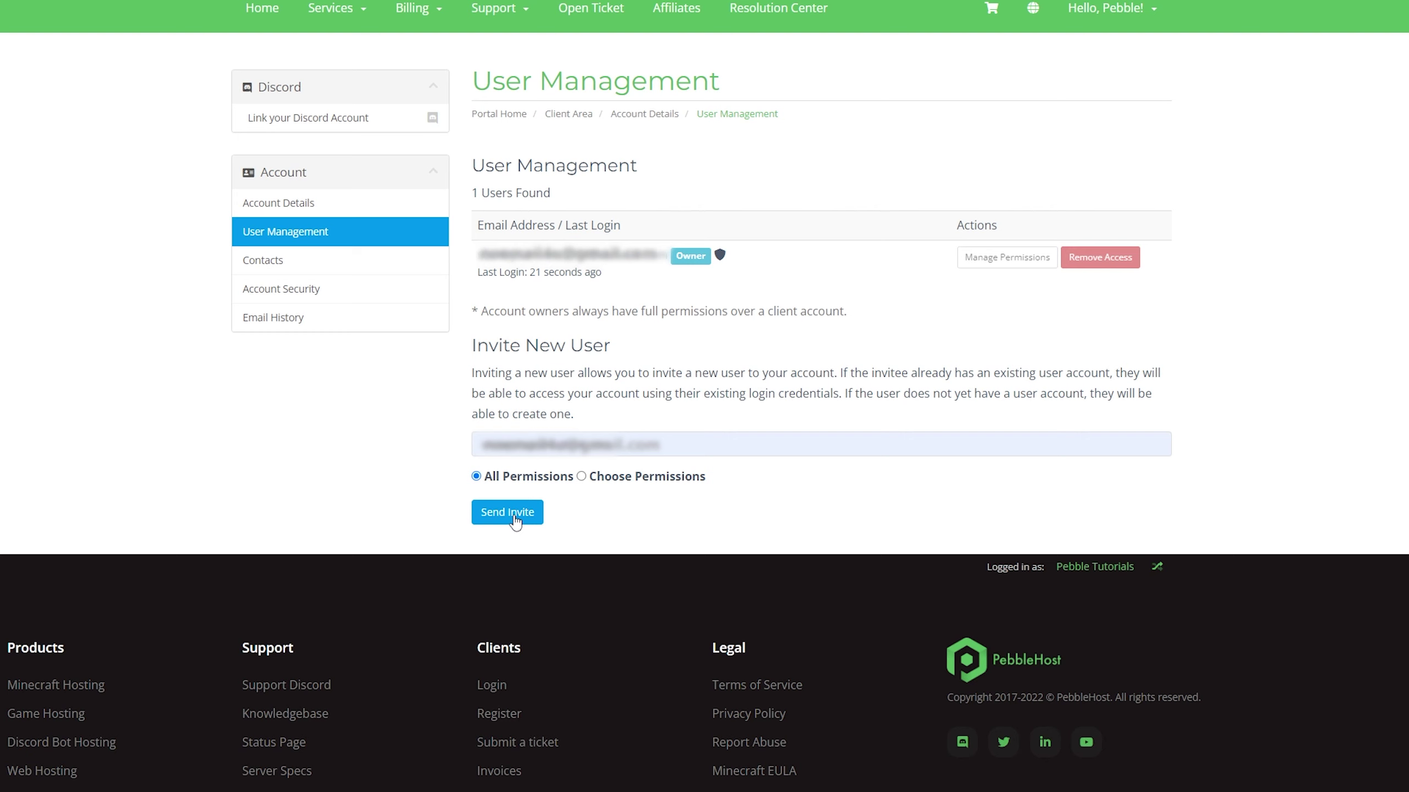
click(515, 522)
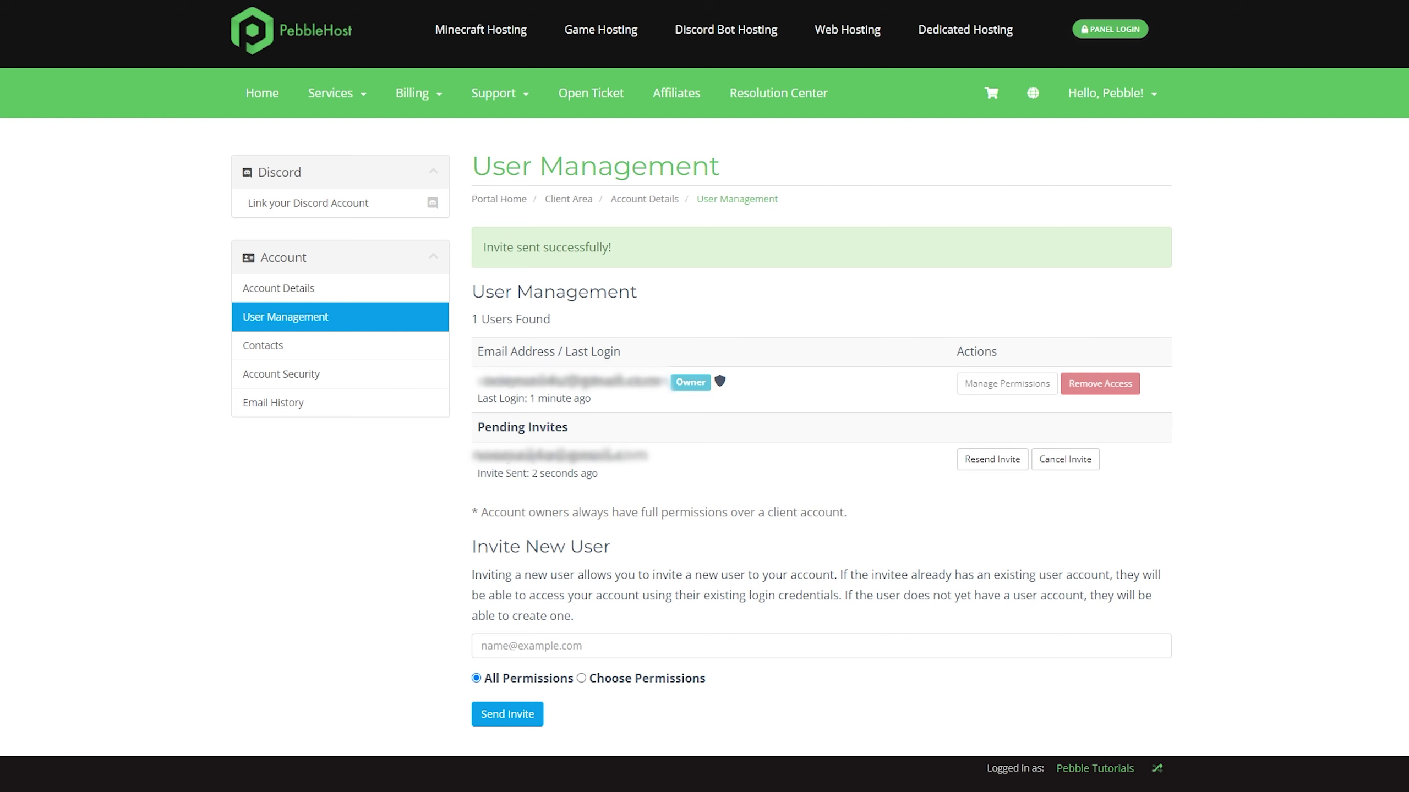
- In Windows Mail, follow the PebbleHost invitation e-mail's Accept invitation link
key(alt+Tab)
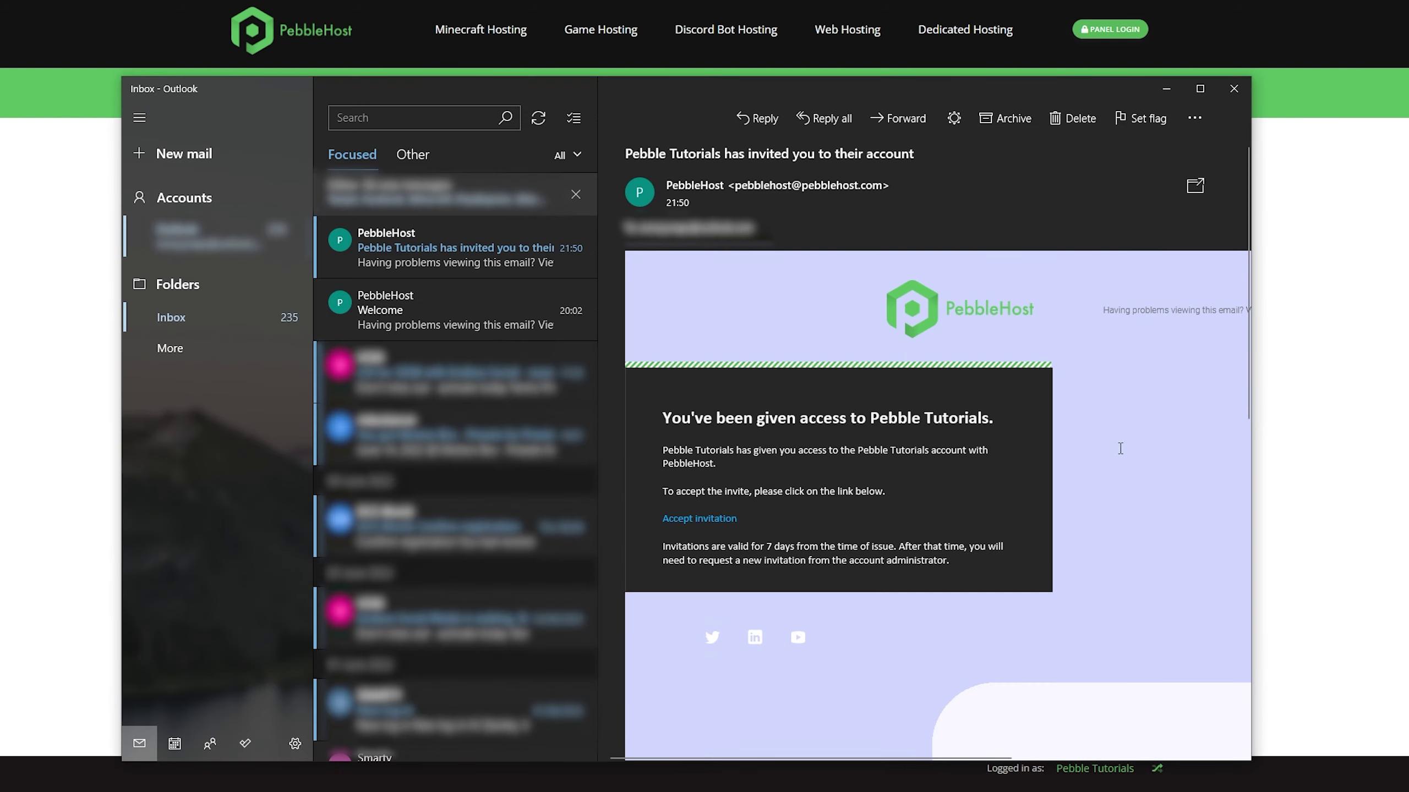
click(692, 527)
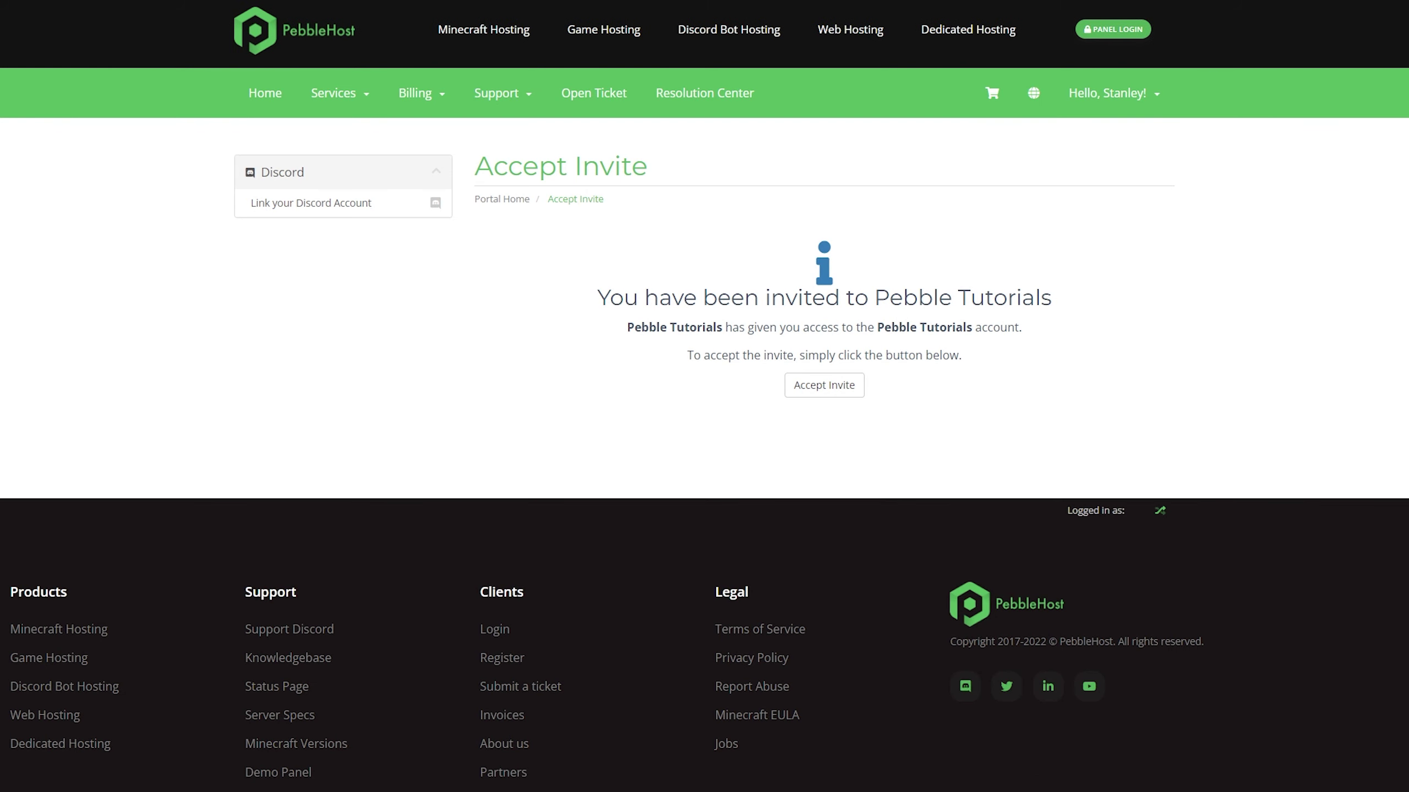
- Accept the invite to join the Pebble Tutorials account
click(832, 395)
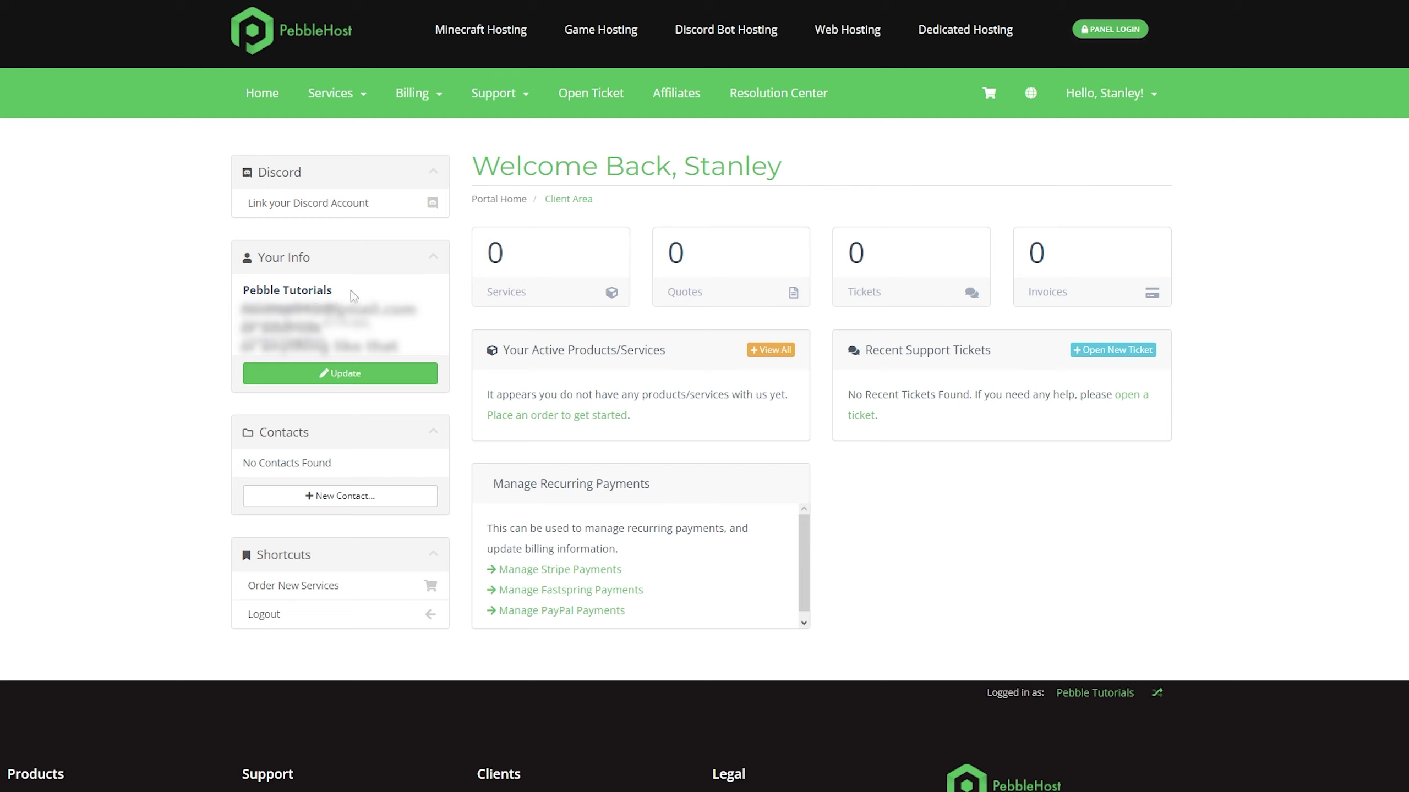
drag(345, 291, 242, 291)
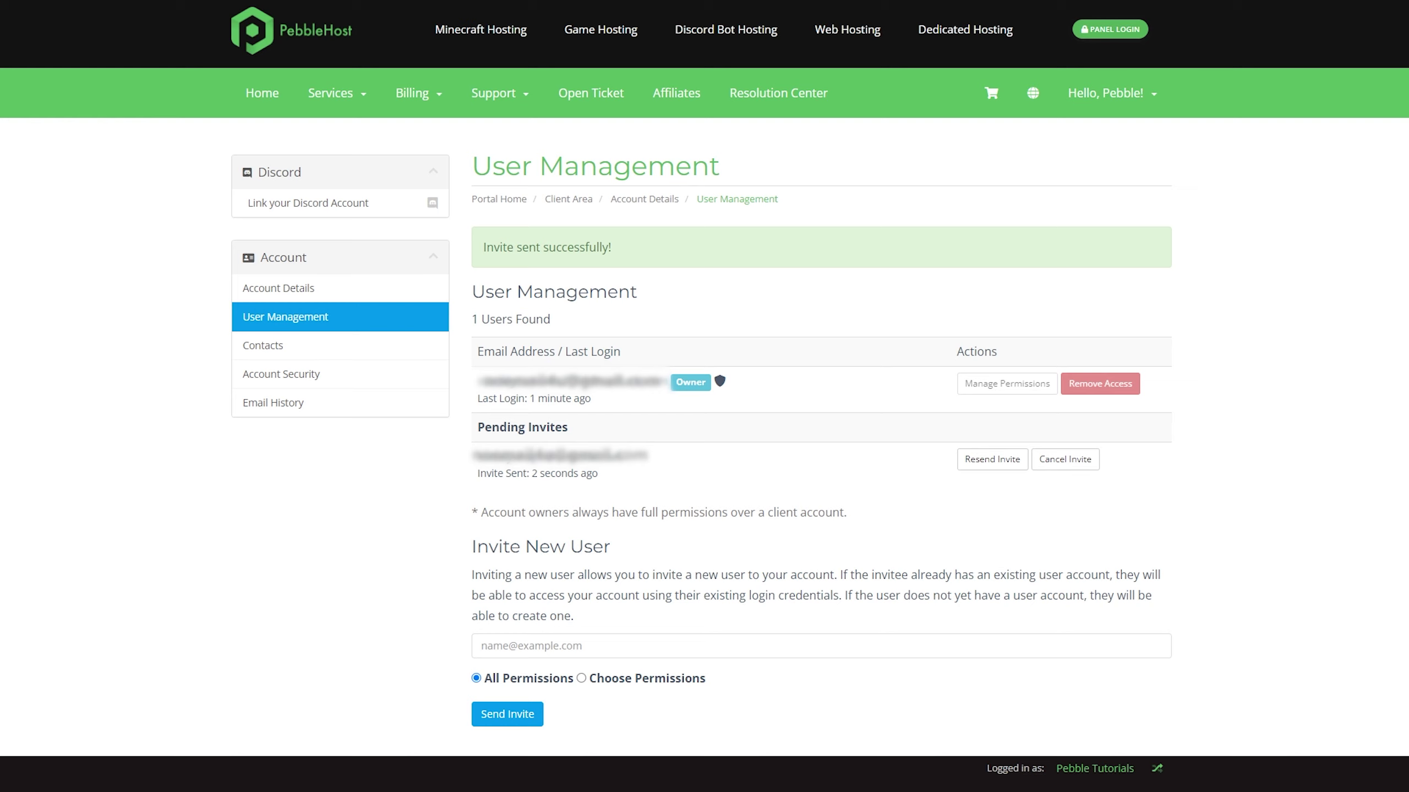
- Go to Contacts via the Hello, Pebble! menu and scroll through the Add New Contact form
click(1131, 105)
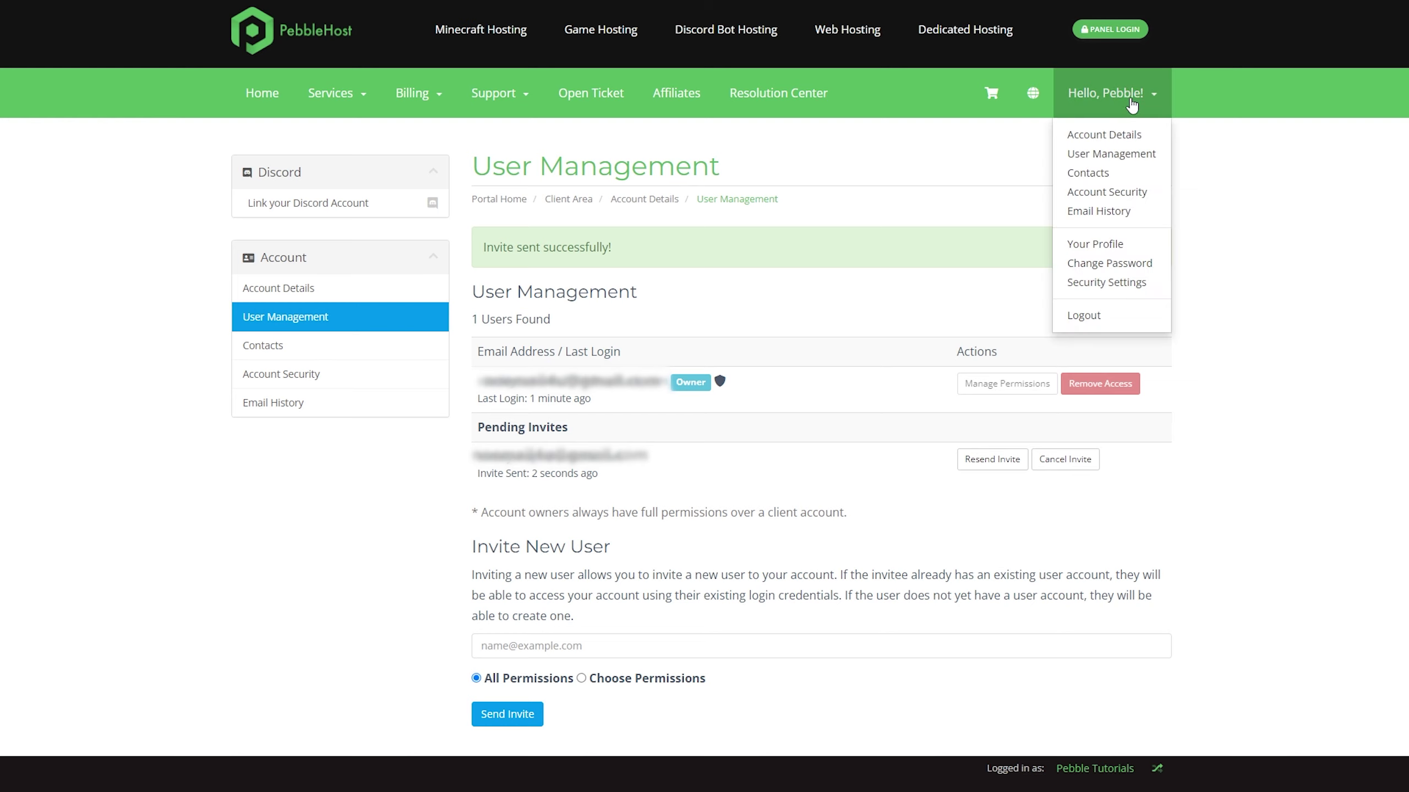
click(1126, 182)
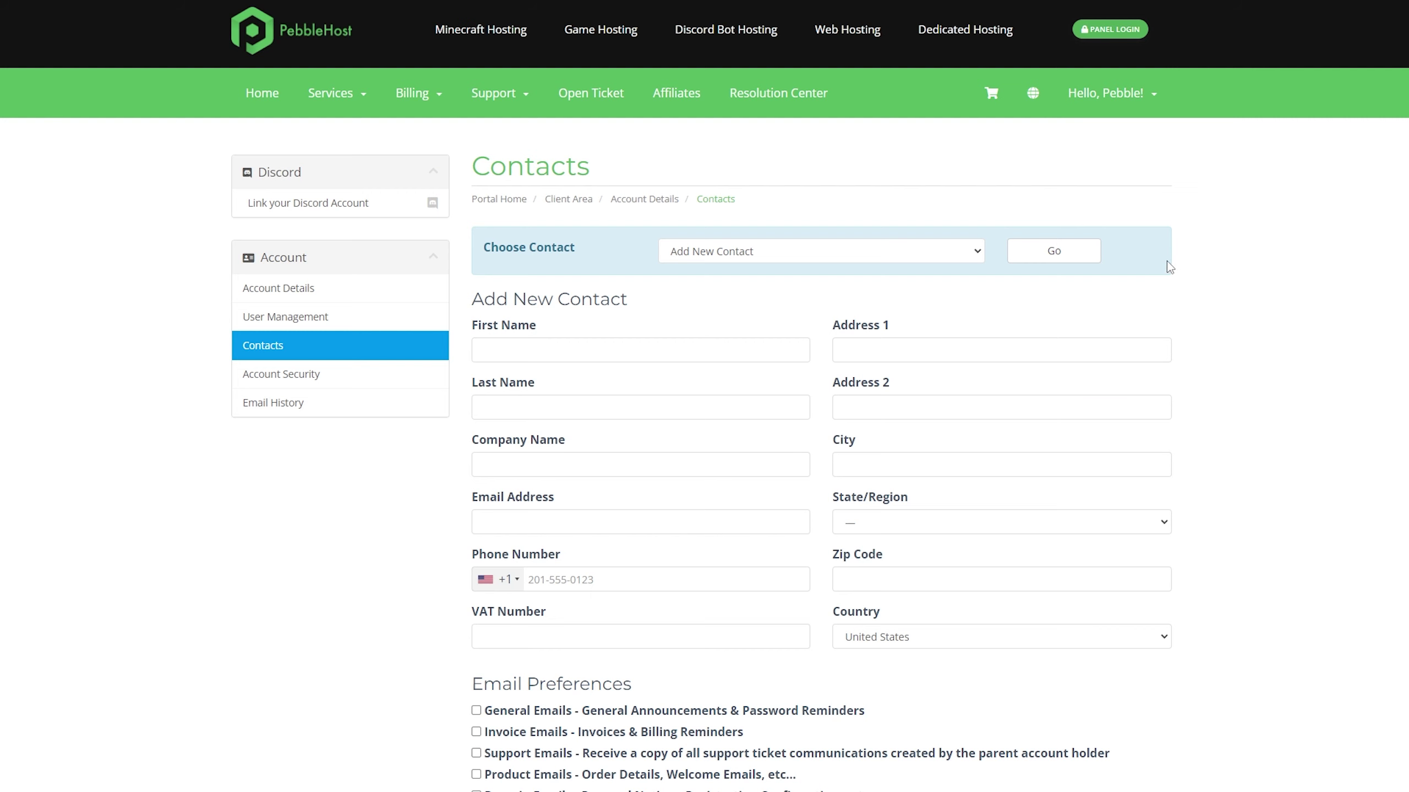
scroll(1093, 305, down, 5)
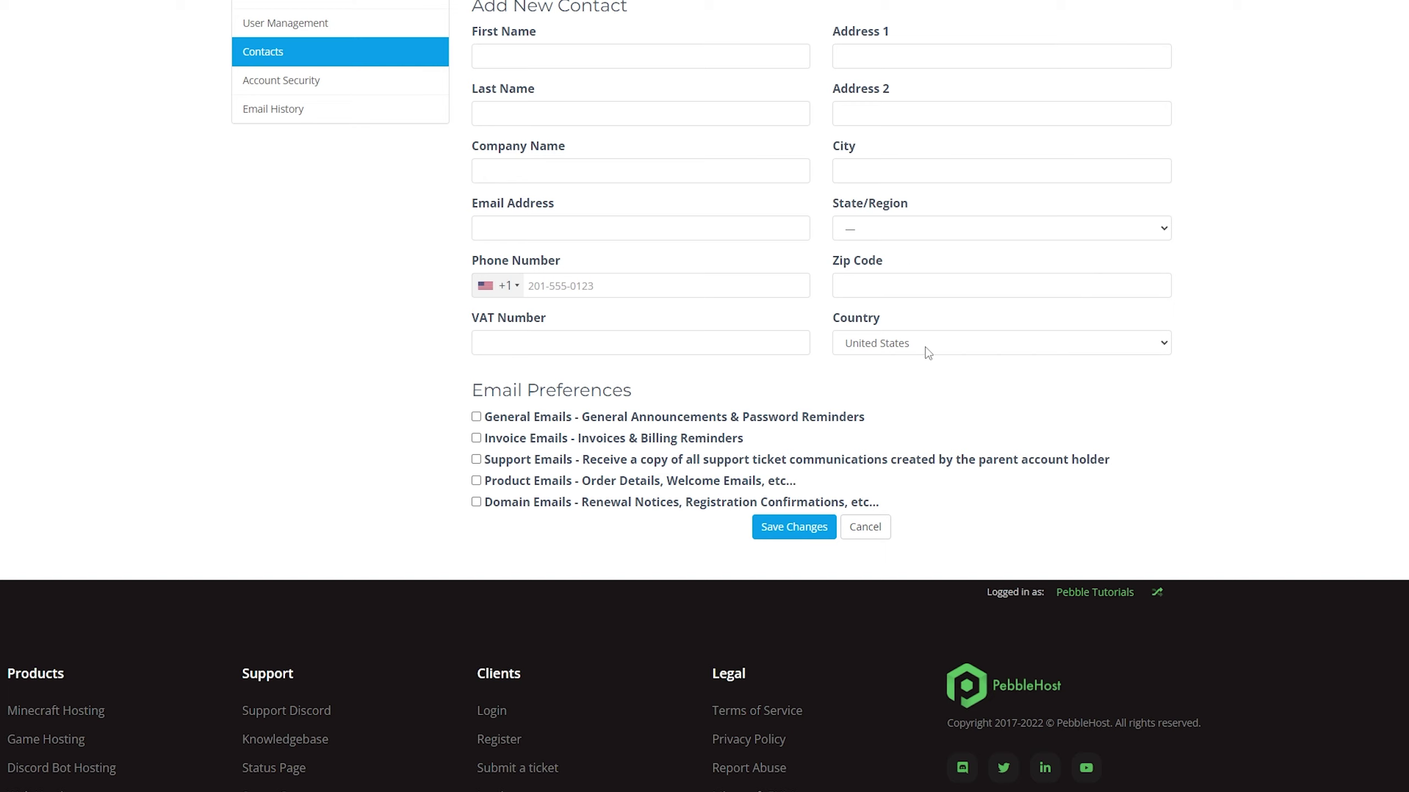
scroll(932, 377, up, 1)
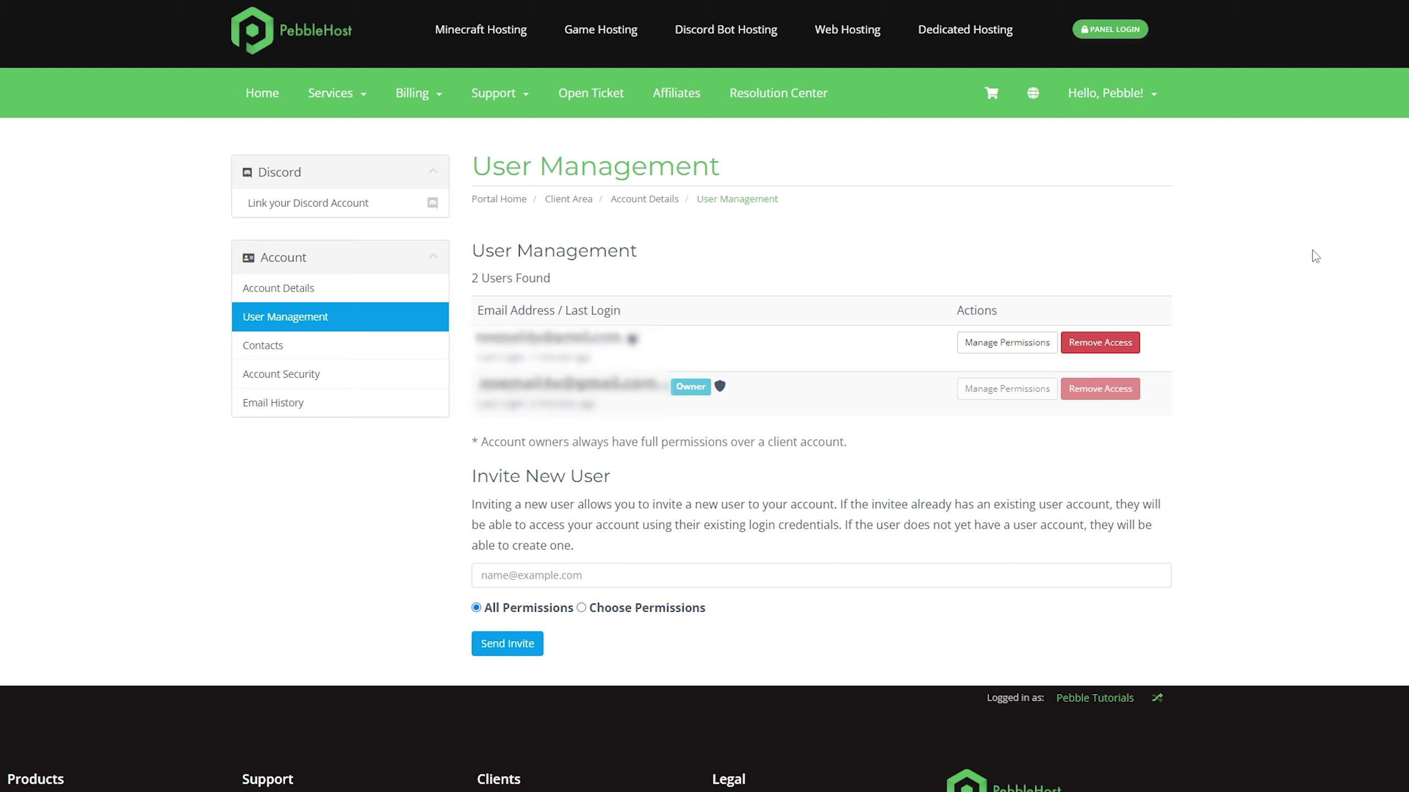
- Revoke only the sub-user's View & Manage Contacts permission and save the changes
click(985, 355)
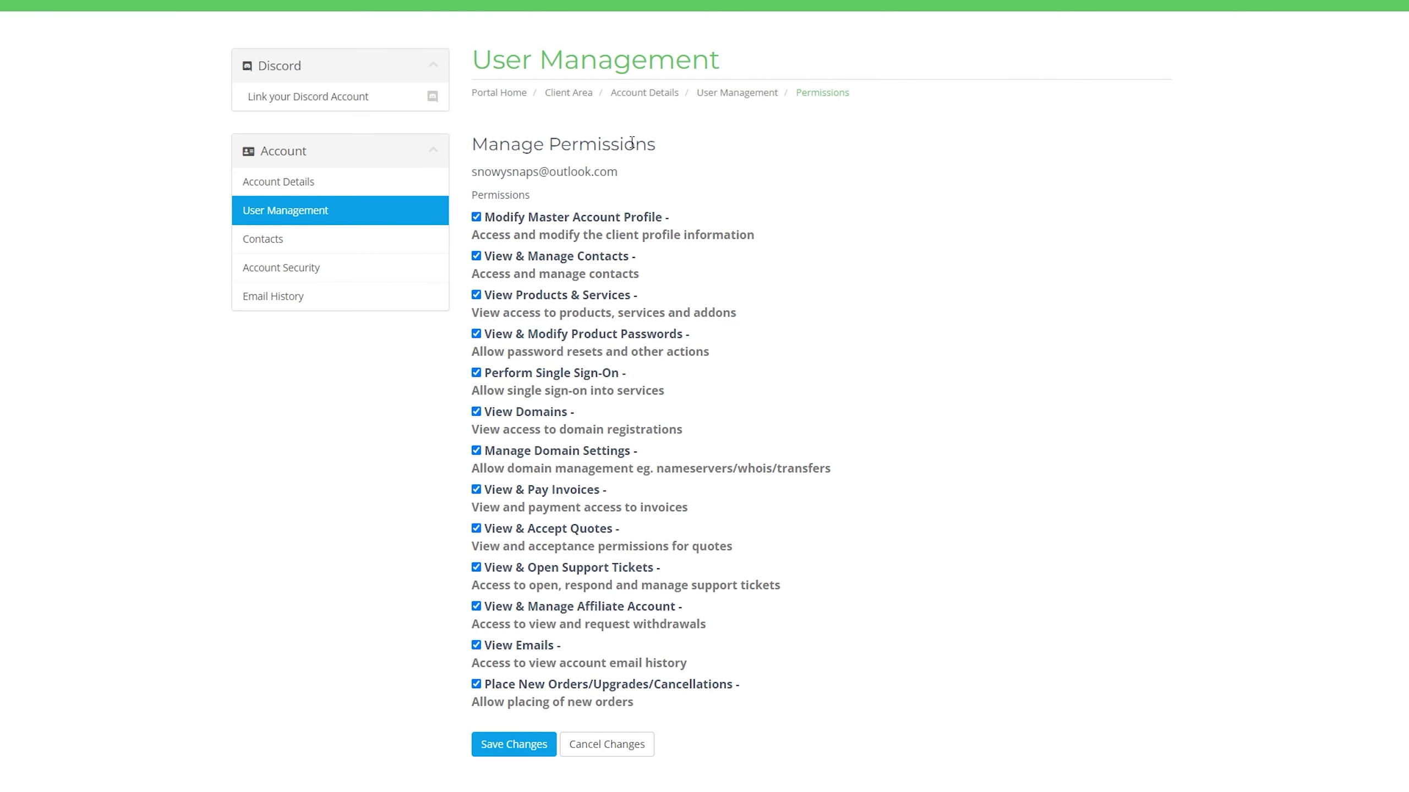
click(561, 298)
click(546, 336)
click(533, 373)
click(521, 412)
click(520, 417)
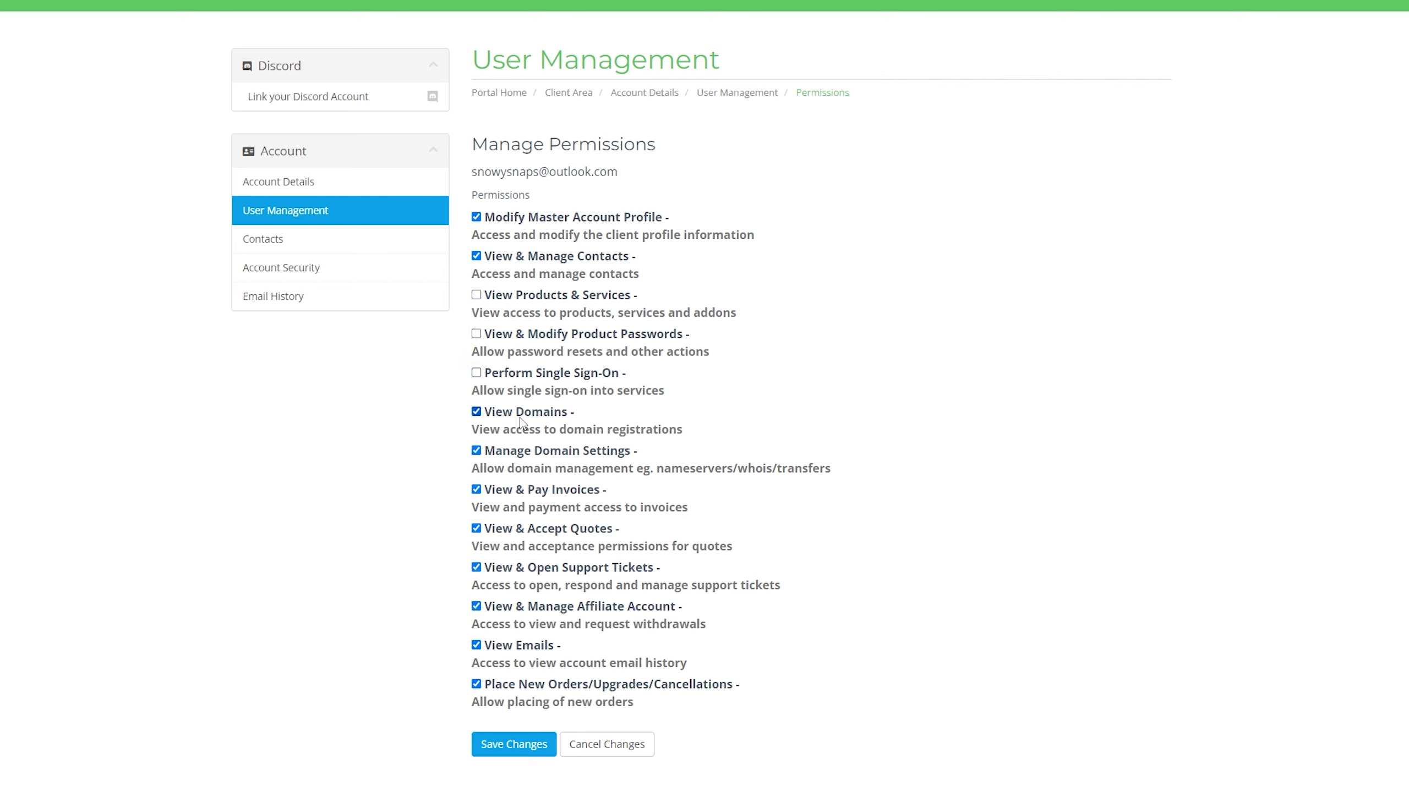
click(536, 378)
click(547, 338)
click(551, 299)
click(543, 262)
click(514, 745)
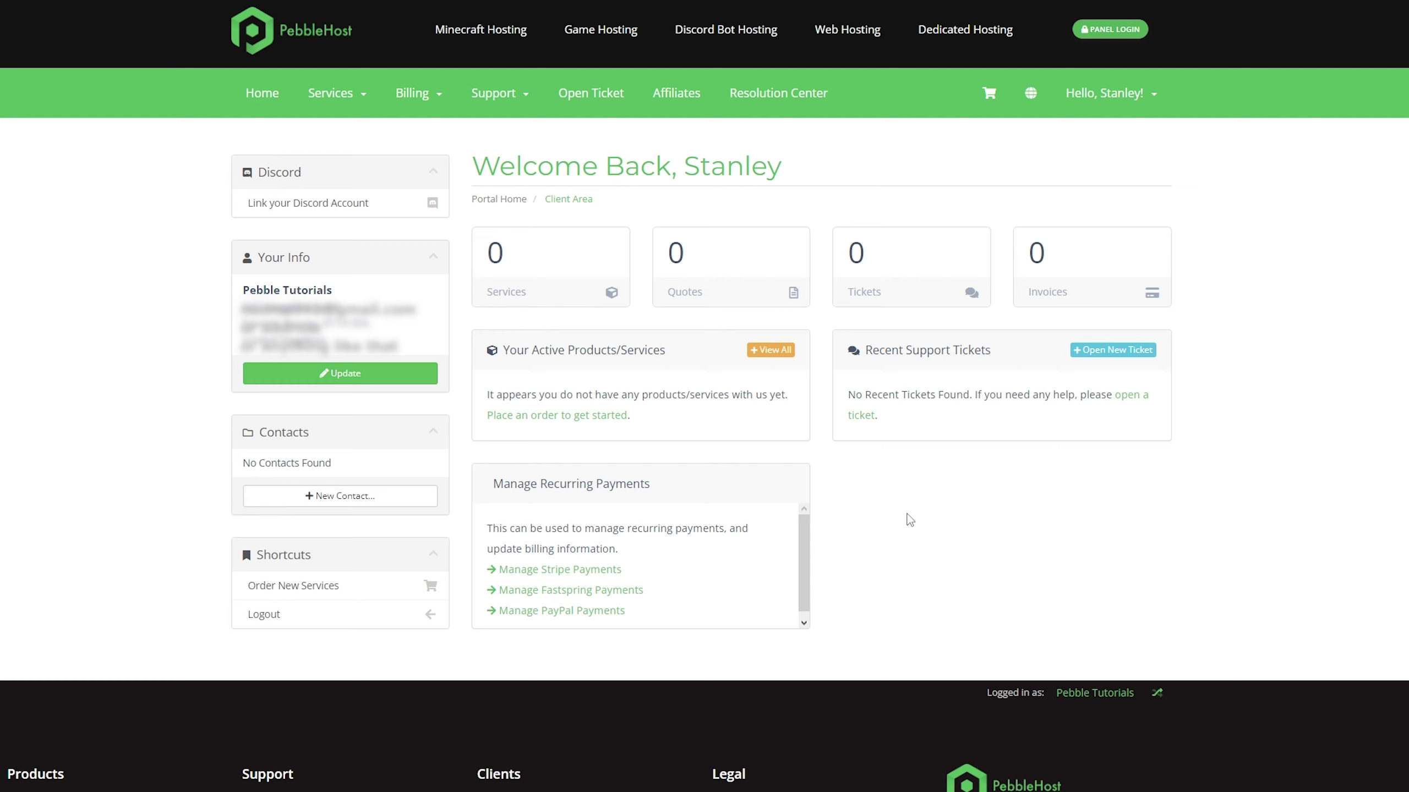
- As the sub-user, try New Contact in the dashboard's Contacts box
click(360, 502)
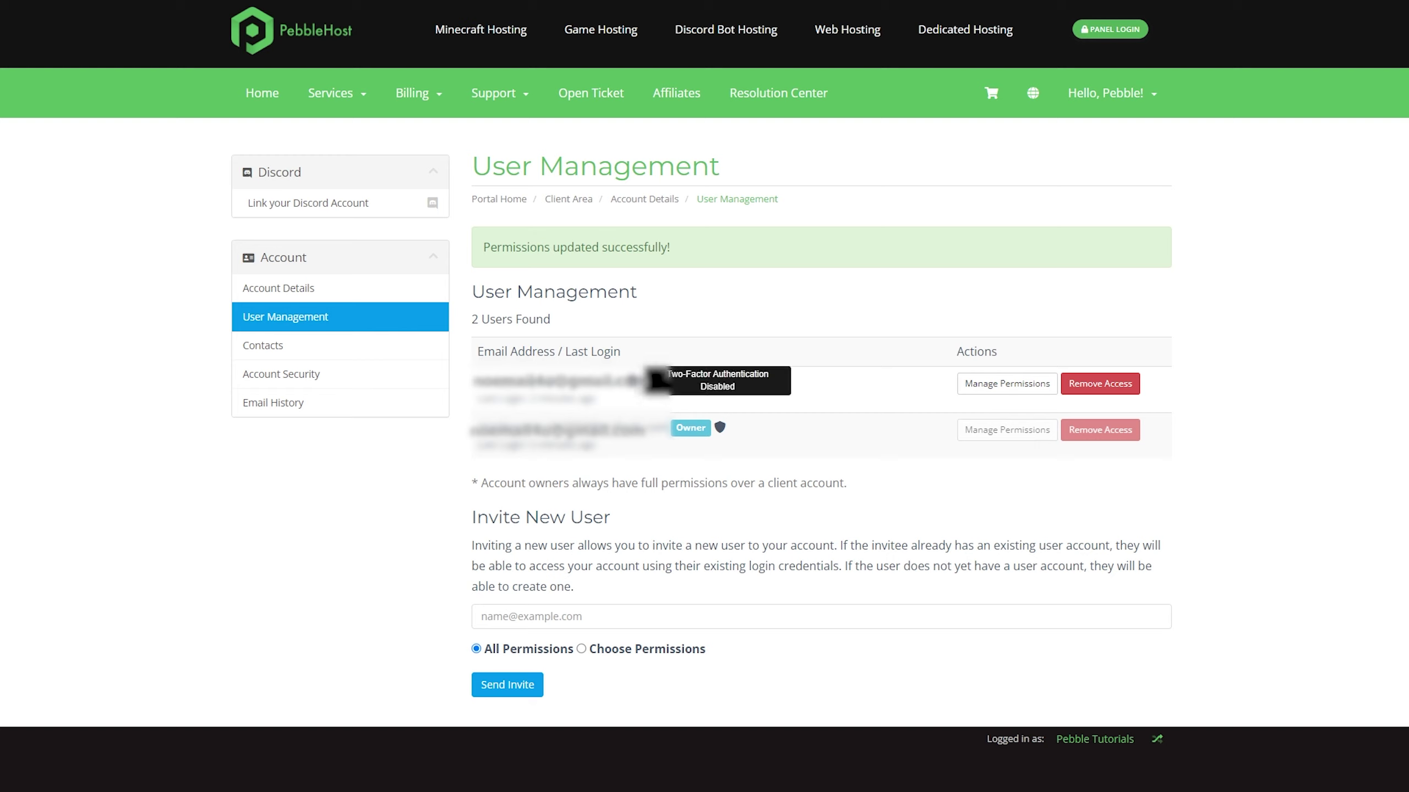
- Revoke the invited sub-user's access and confirm the removal
click(1098, 393)
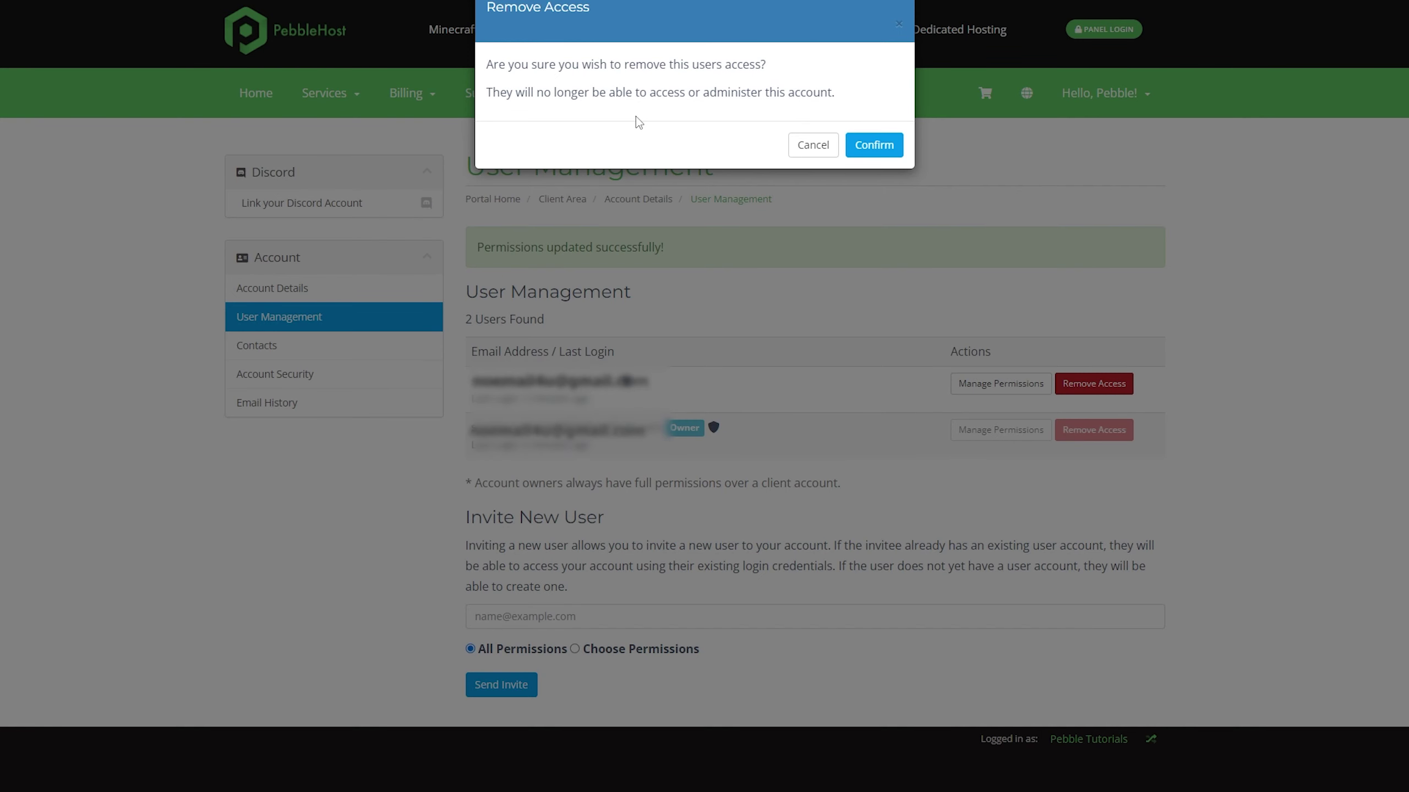
click(873, 147)
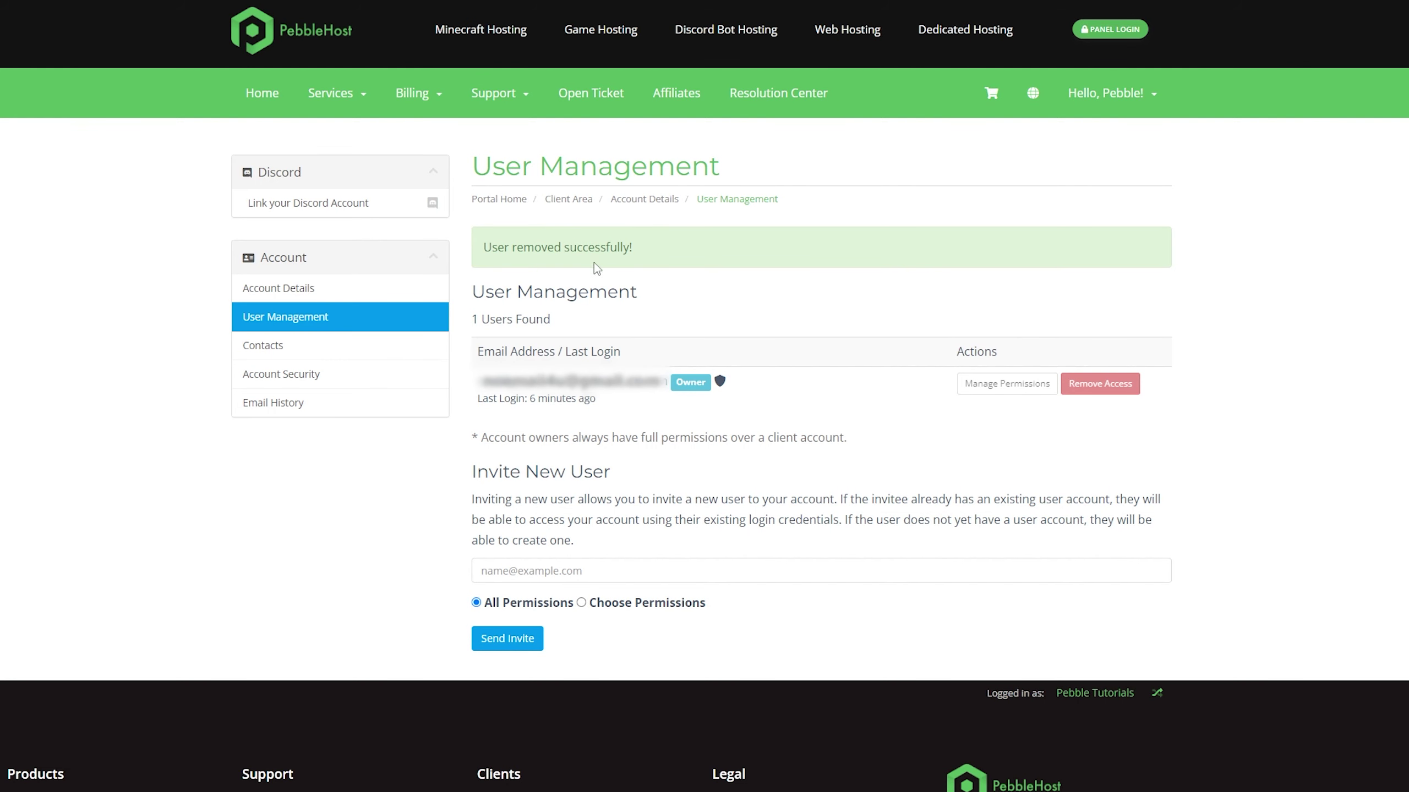